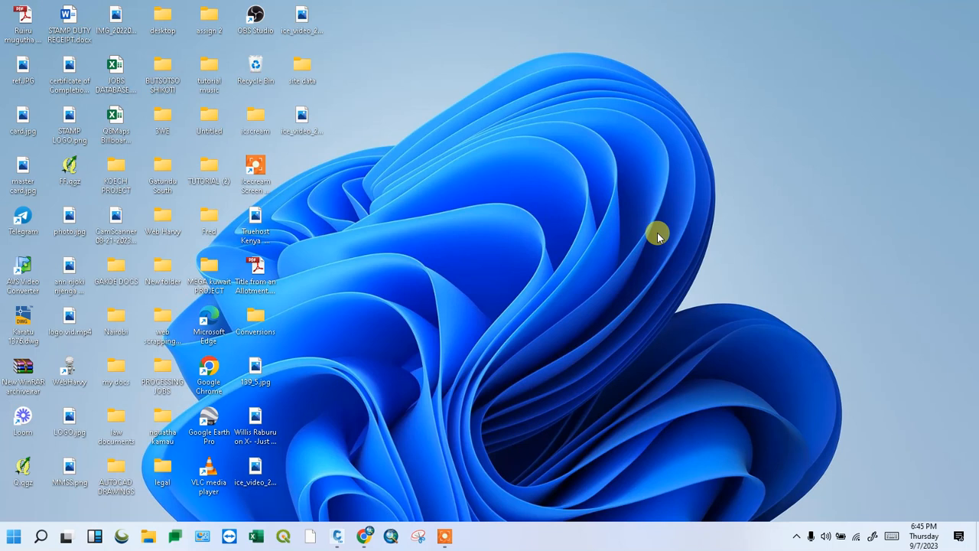
# Check the site data folder's files (STAKE OUT DATA.csv, RRE DATA.csv), then return to Civil 3D
pyautogui.click(337, 538)
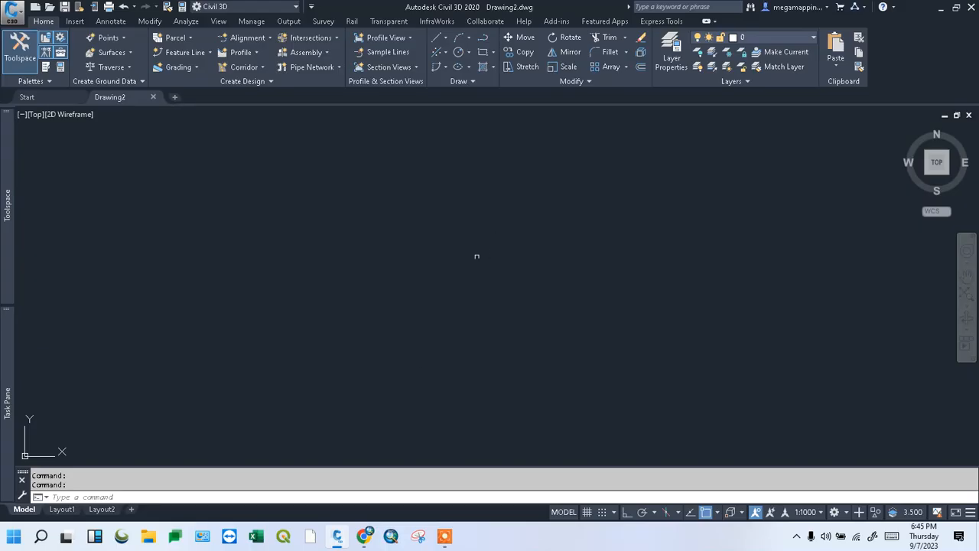
pyautogui.click(932, 8)
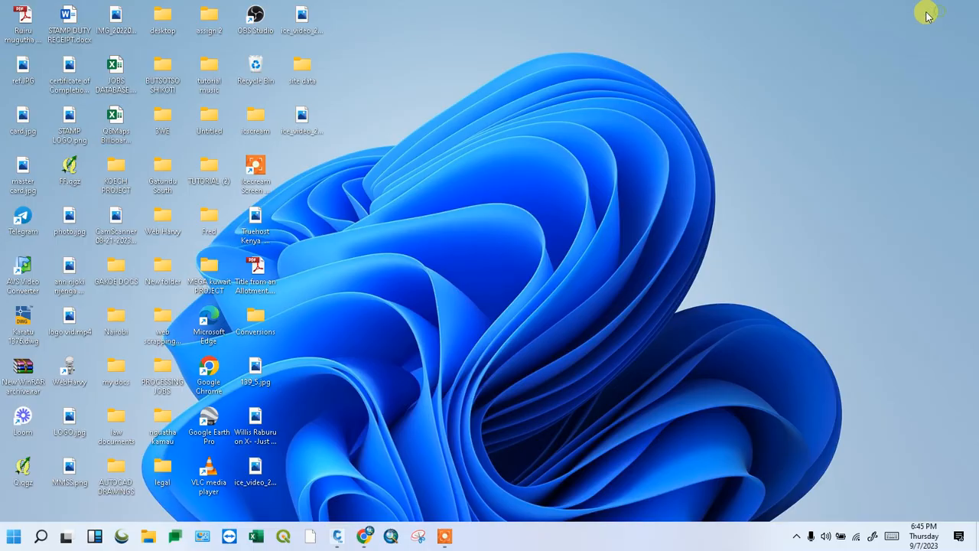
pyautogui.doubleClick(302, 71)
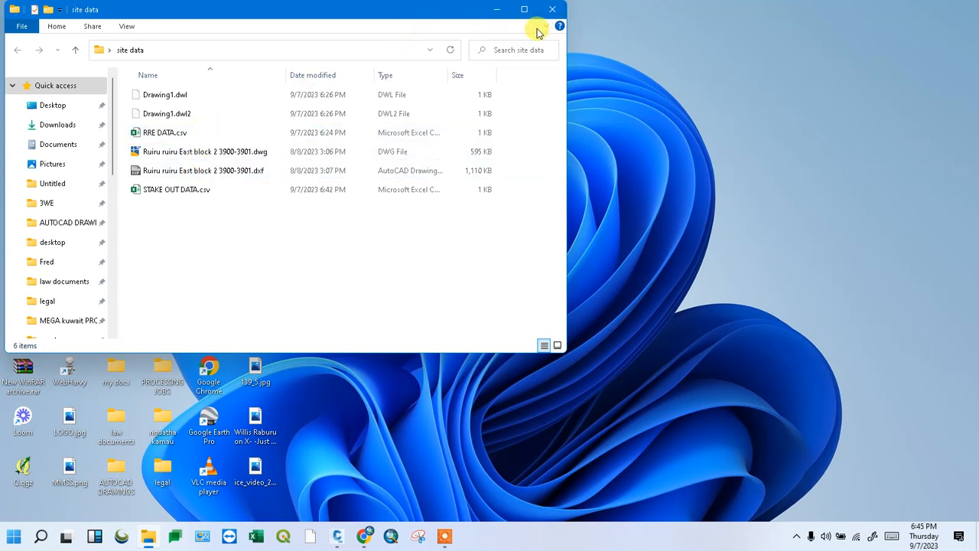
pyautogui.click(501, 7)
pyautogui.click(337, 535)
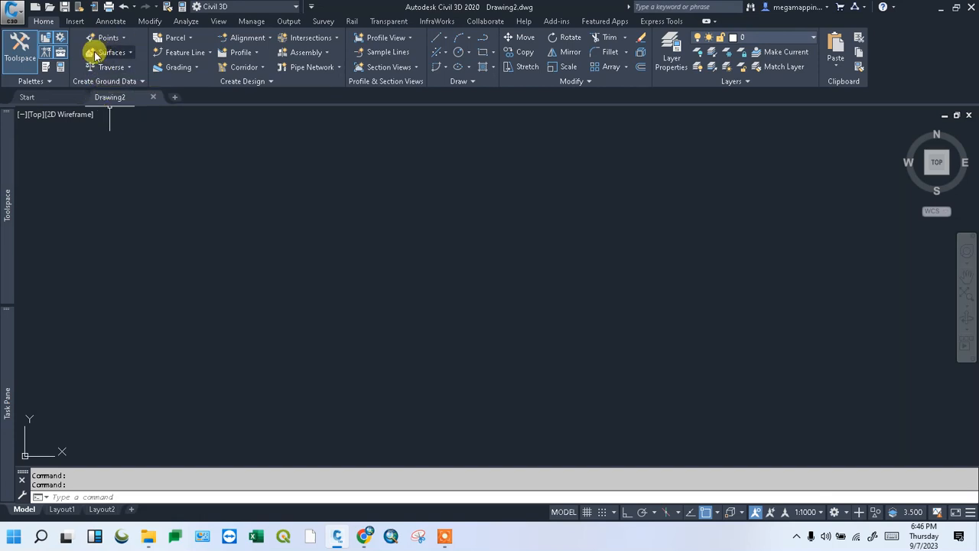
# Turn on the grid and bring up the Point Creation Tools toolbar, moved further right
pyautogui.click(586, 511)
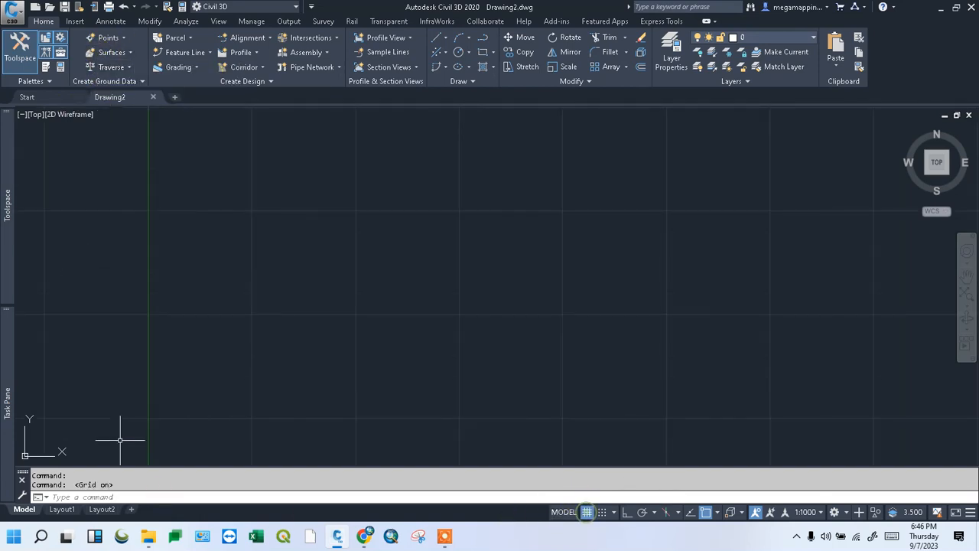
pyautogui.click(117, 42)
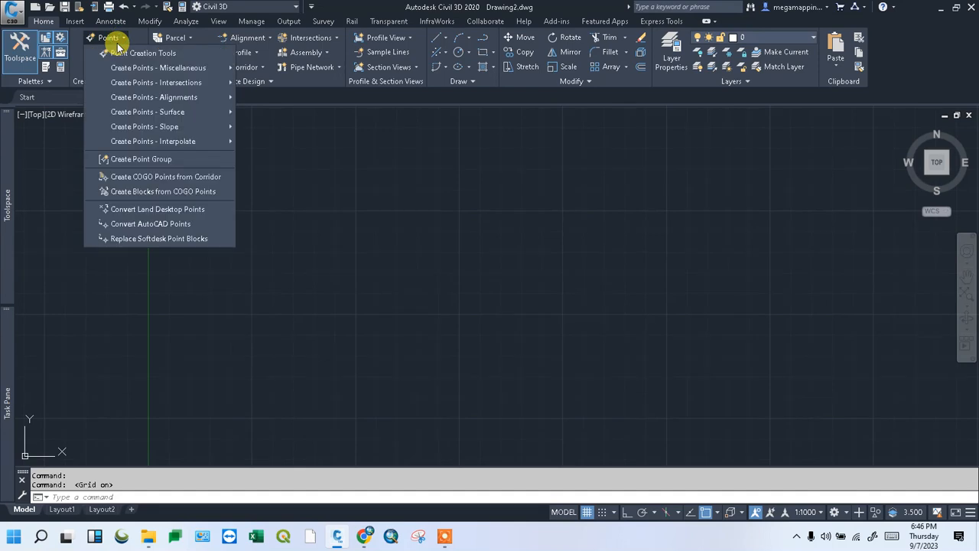
pyautogui.click(162, 52)
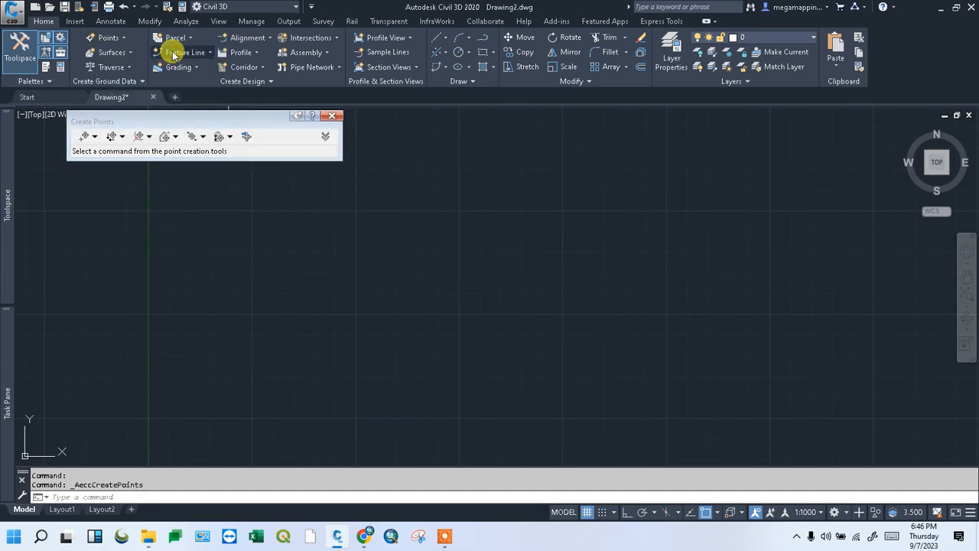
pyautogui.moveTo(134, 121); pyautogui.dragTo(208, 125)
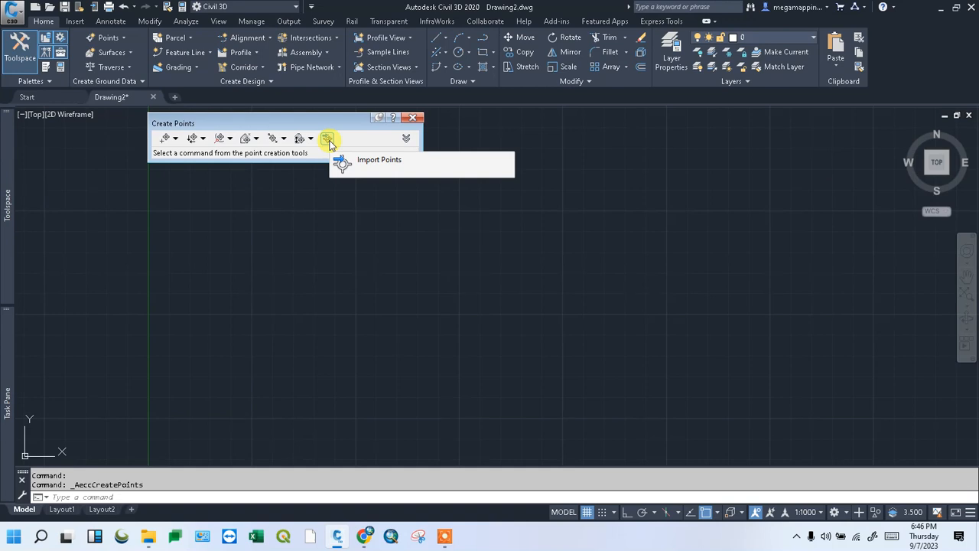
# Choose STAKE OUT DATA.csv from Desktop > site data as the point import file
pyautogui.click(328, 141)
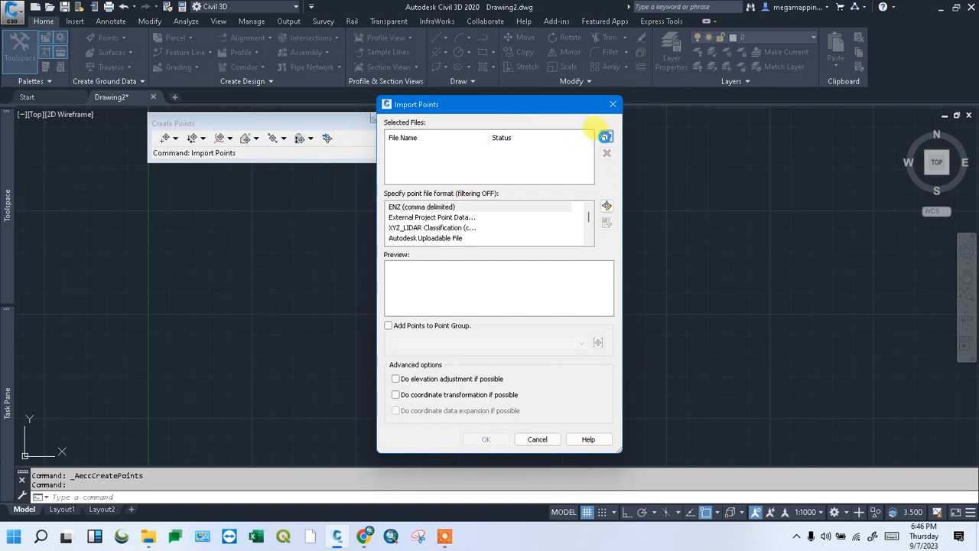
pyautogui.click(605, 136)
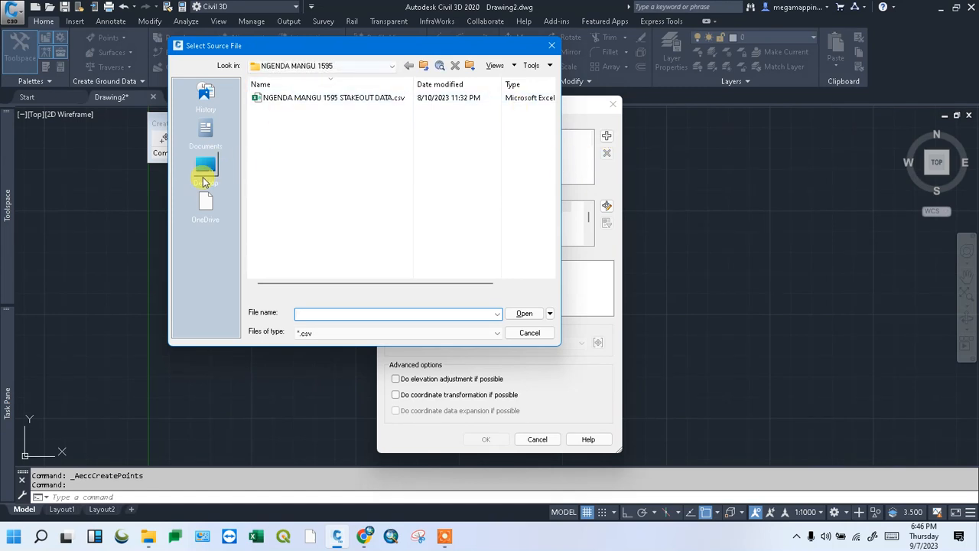
pyautogui.click(205, 178)
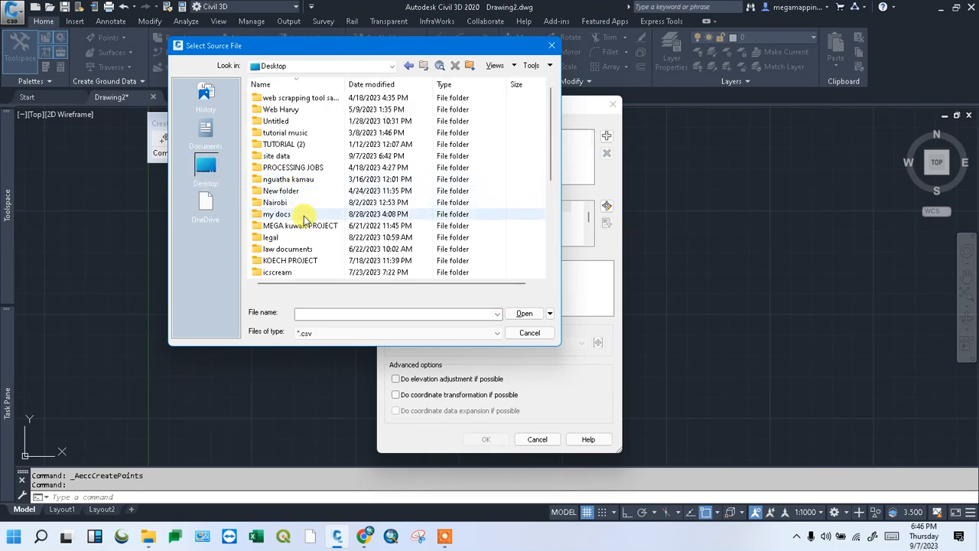
pyautogui.scroll(-1, 328, 190)
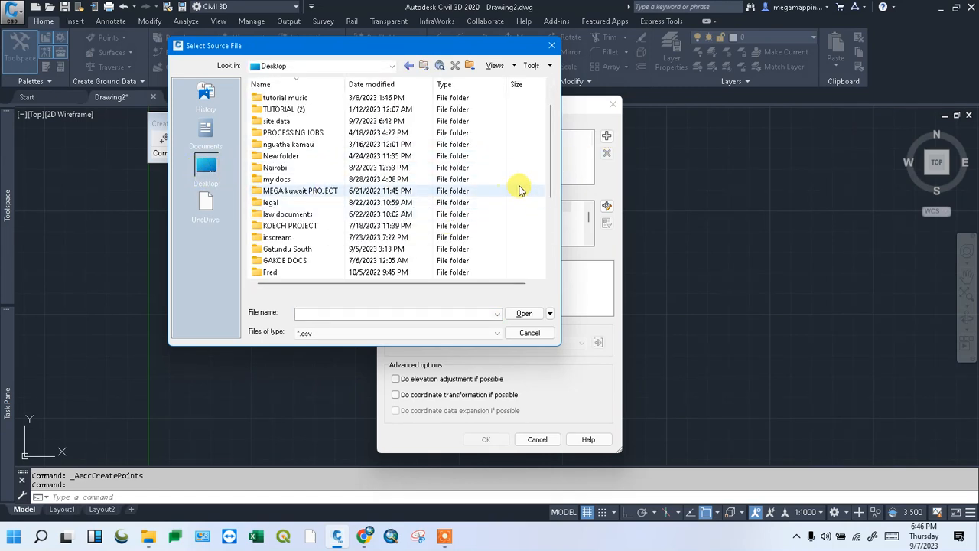
pyautogui.moveTo(550, 170); pyautogui.dragTo(531, 165)
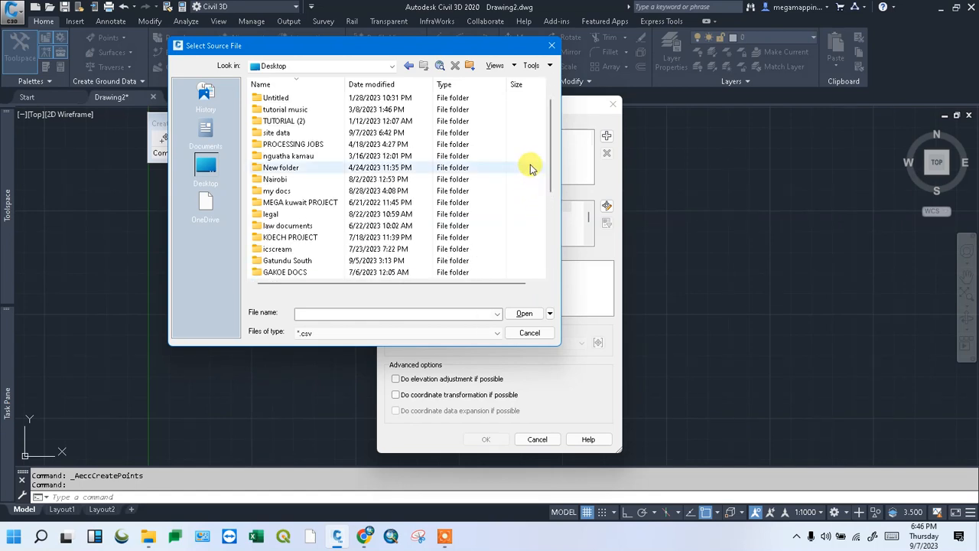
pyautogui.doubleClick(280, 134)
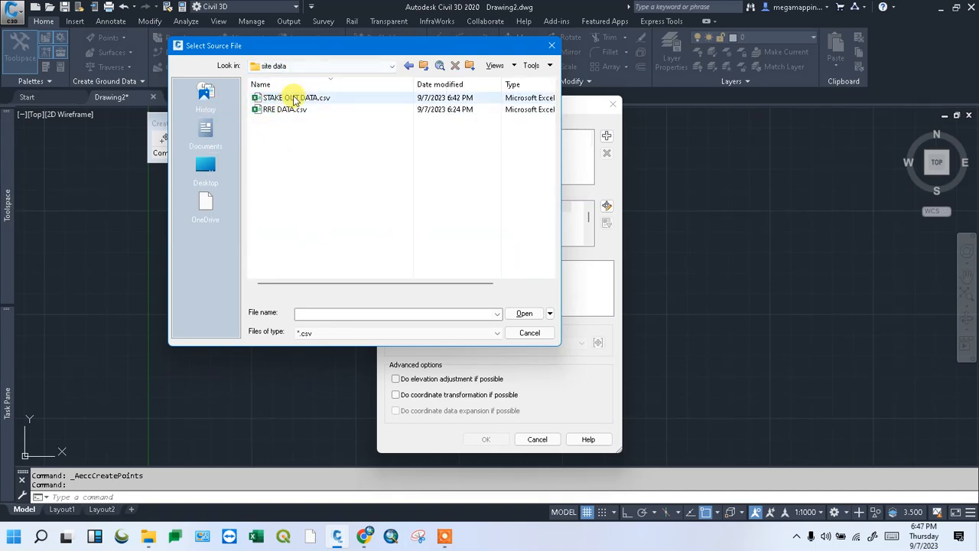
pyautogui.click(342, 102)
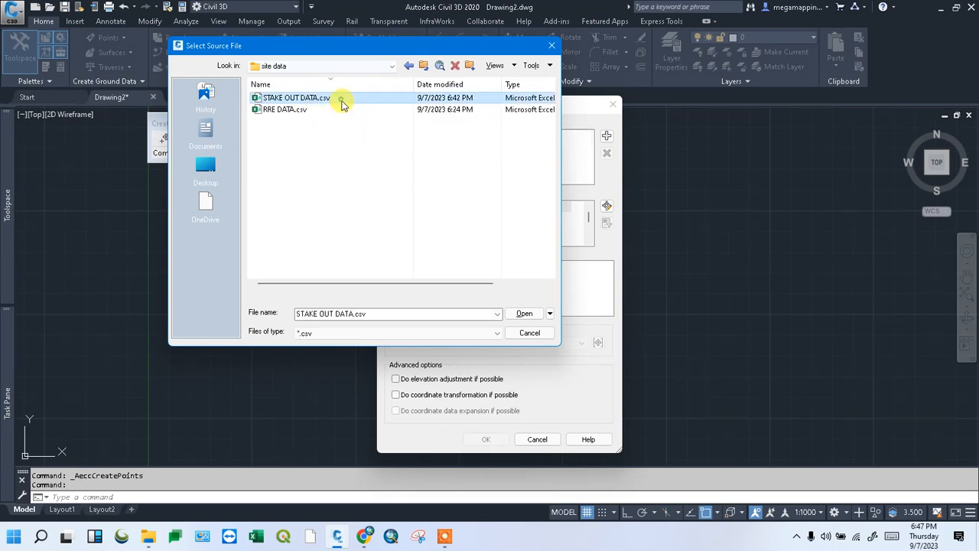
pyautogui.click(526, 313)
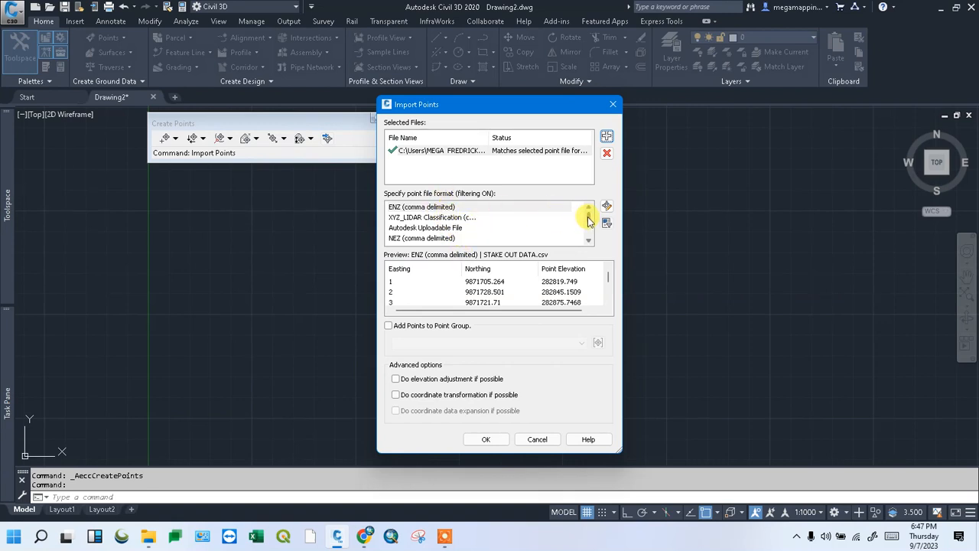
# Import the stake-out points using the PNEZD (comma delimited) format
pyautogui.moveTo(588, 221); pyautogui.dragTo(589, 238)
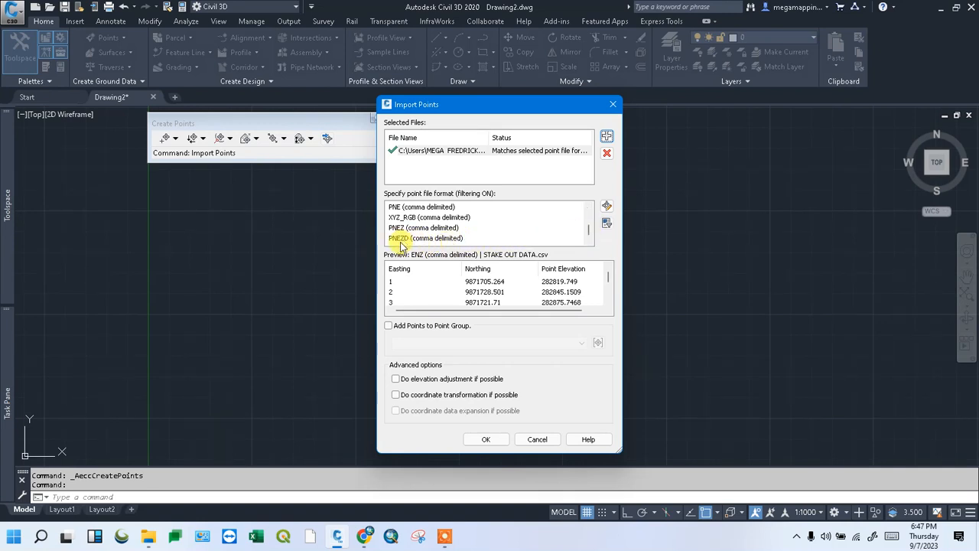
pyautogui.click(439, 238)
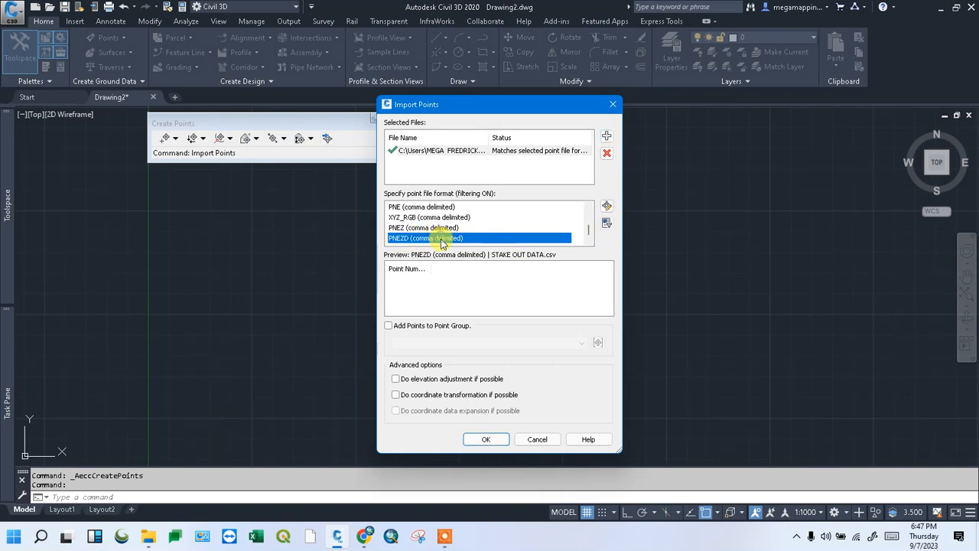
pyautogui.click(494, 441)
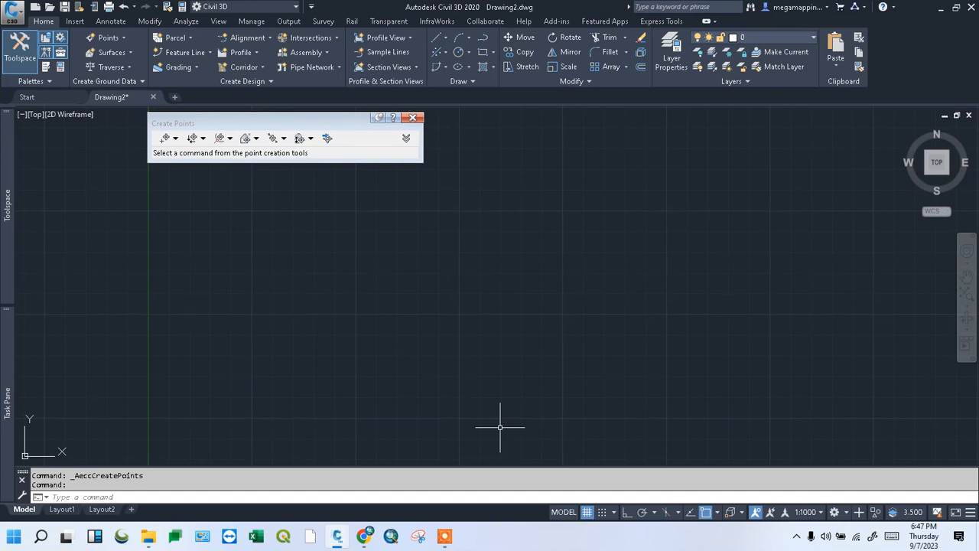
# Zoom to the extents of the imported points, then zoom out slightly
pyautogui.click(967, 305)
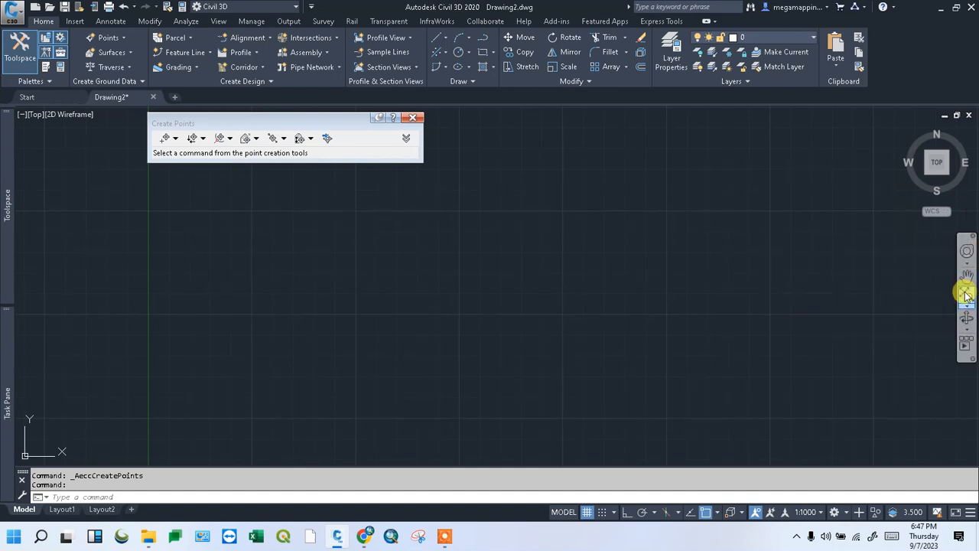
pyautogui.click(962, 283)
pyautogui.scroll(-3, 464, 280)
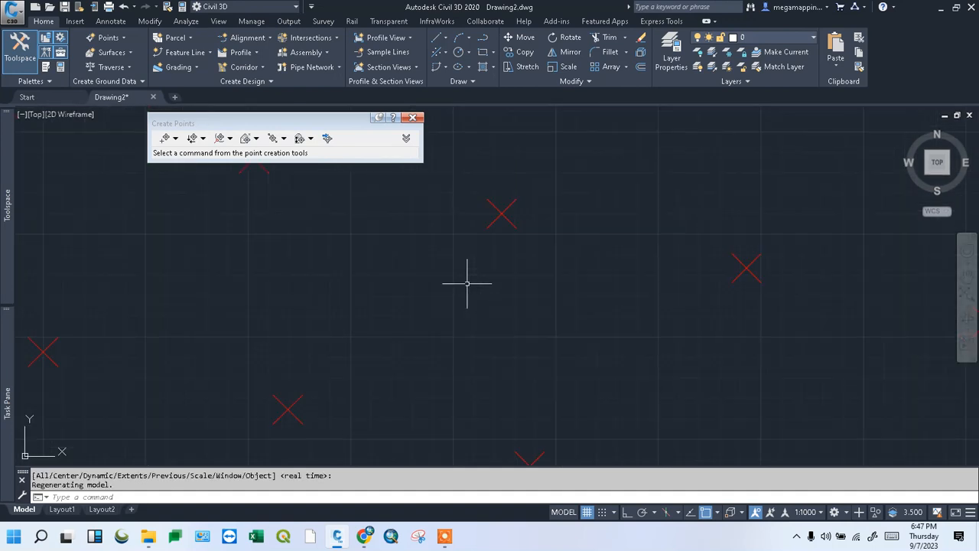
pyautogui.scroll(-2, 475, 294)
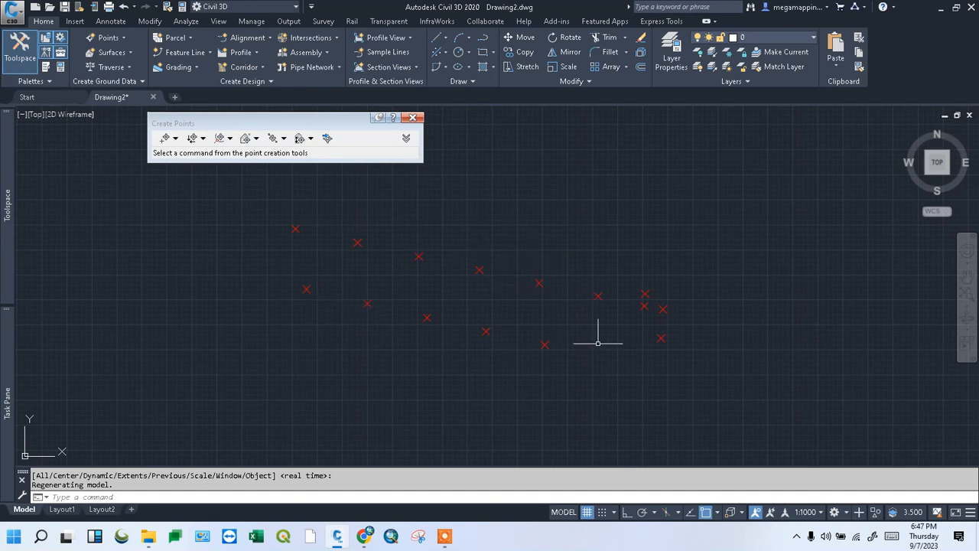
pyautogui.moveTo(8, 394)
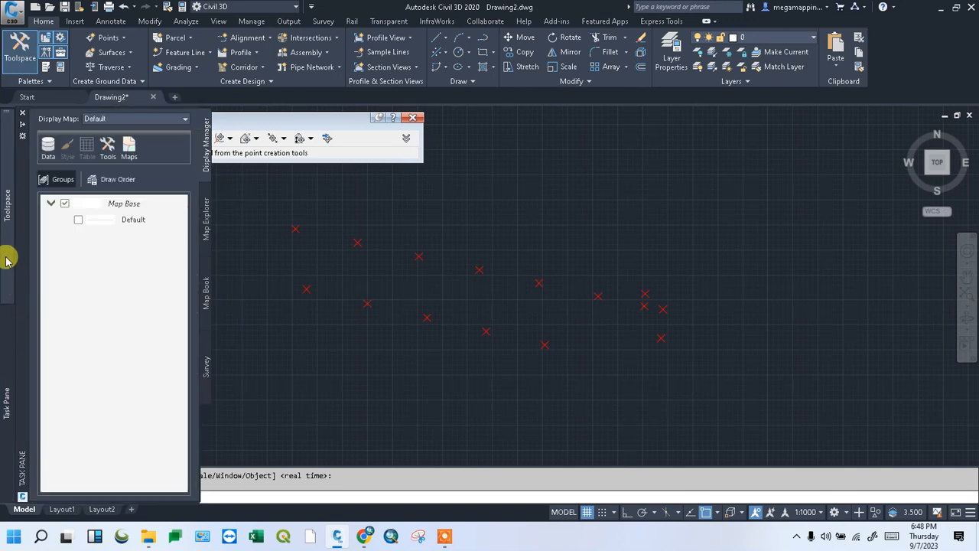
# Set the _All Points group's point label style to Description Only
pyautogui.moveTo(6, 259)
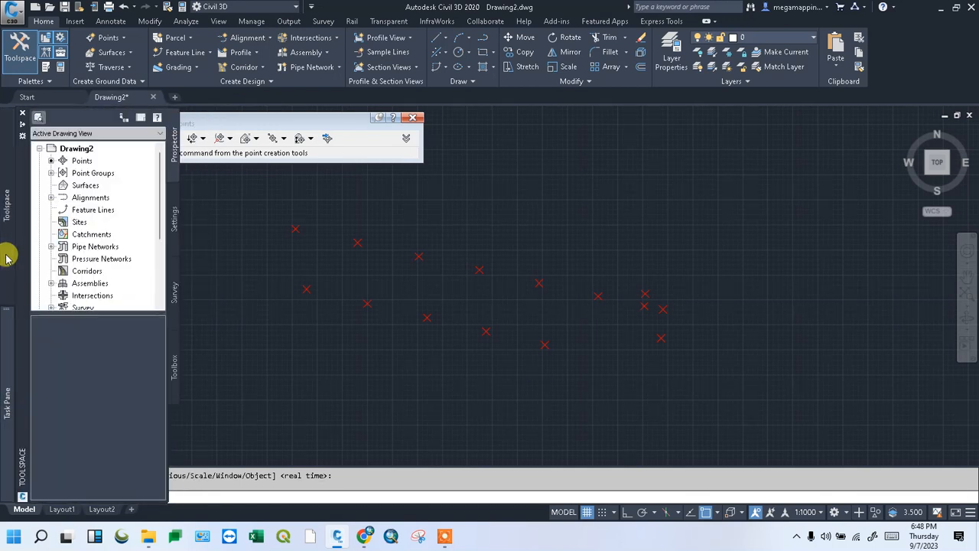
pyautogui.click(51, 173)
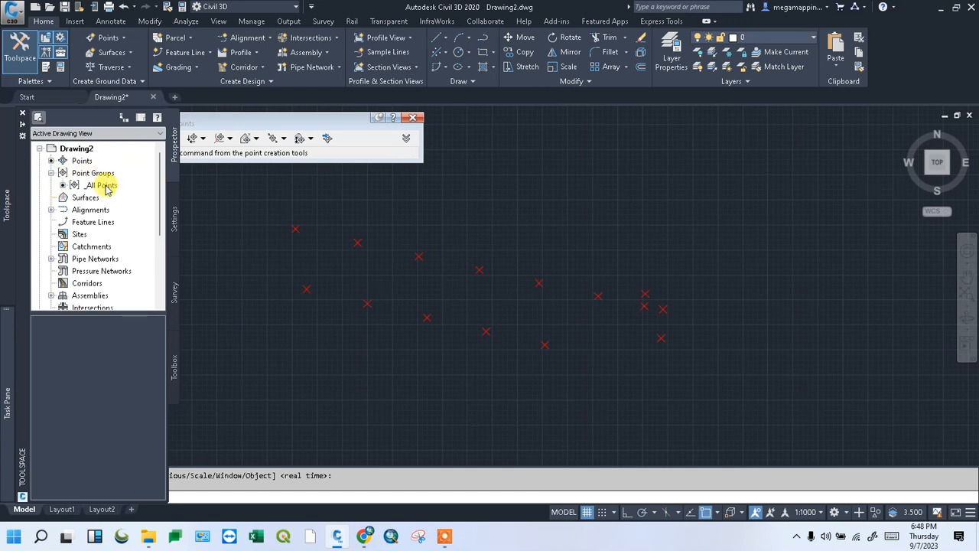
pyautogui.click(105, 186)
pyautogui.rightClick(118, 188)
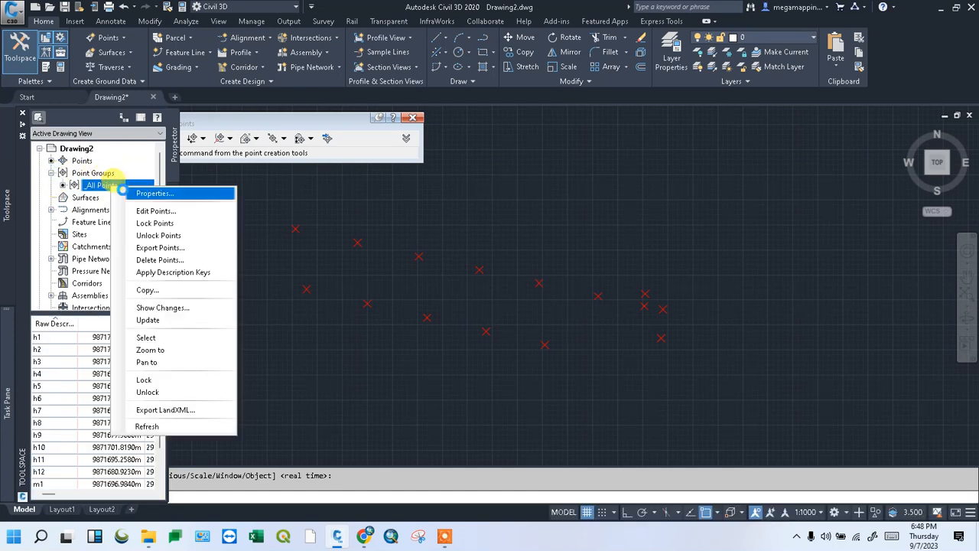
pyautogui.click(147, 192)
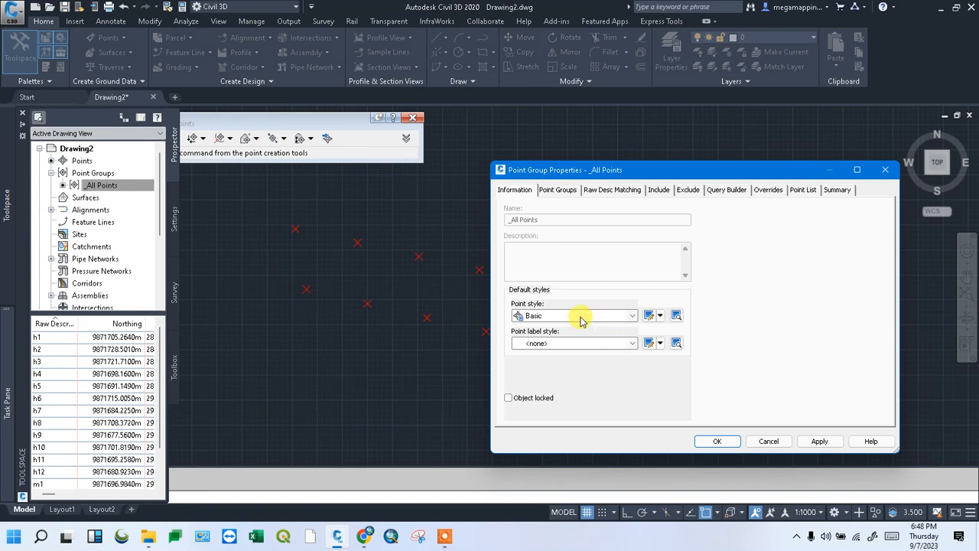
pyautogui.click(633, 343)
pyautogui.click(562, 363)
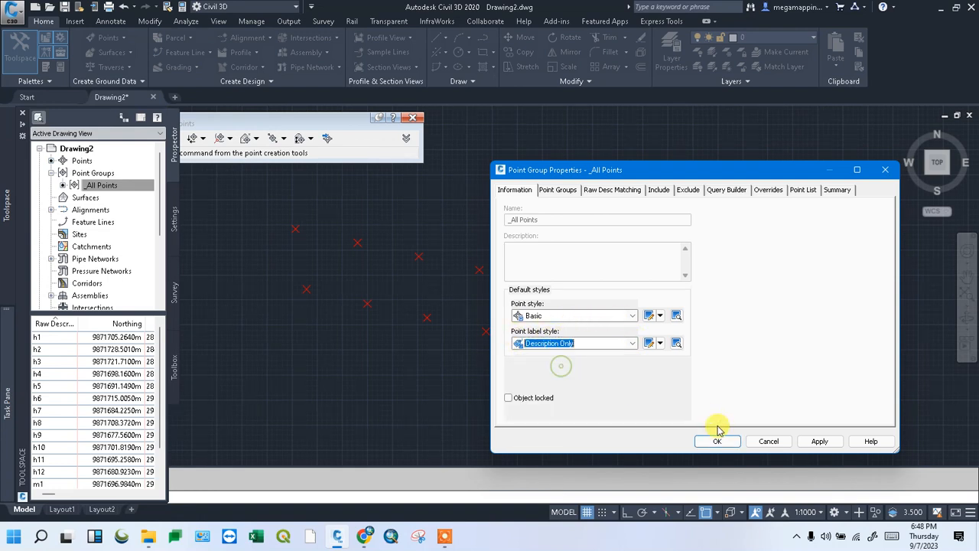
pyautogui.click(819, 442)
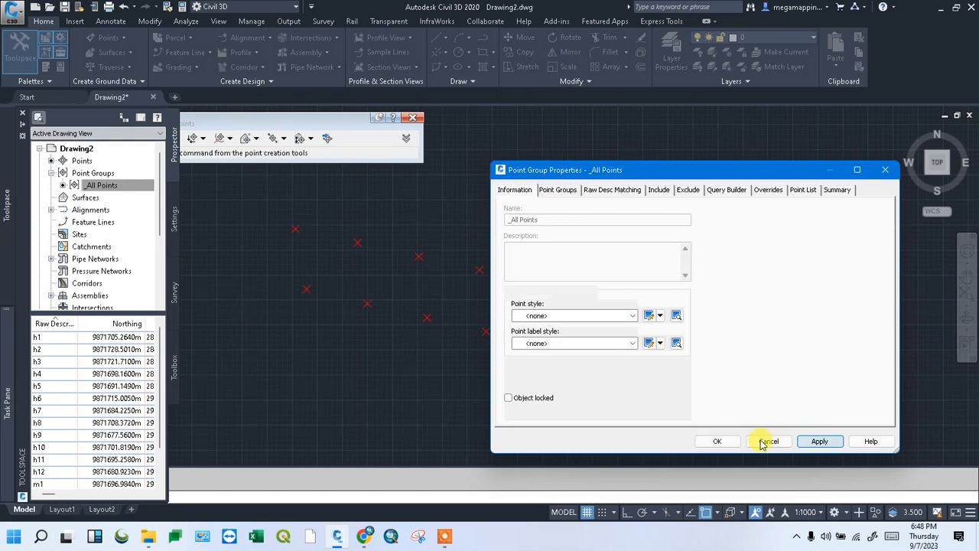
pyautogui.click(719, 441)
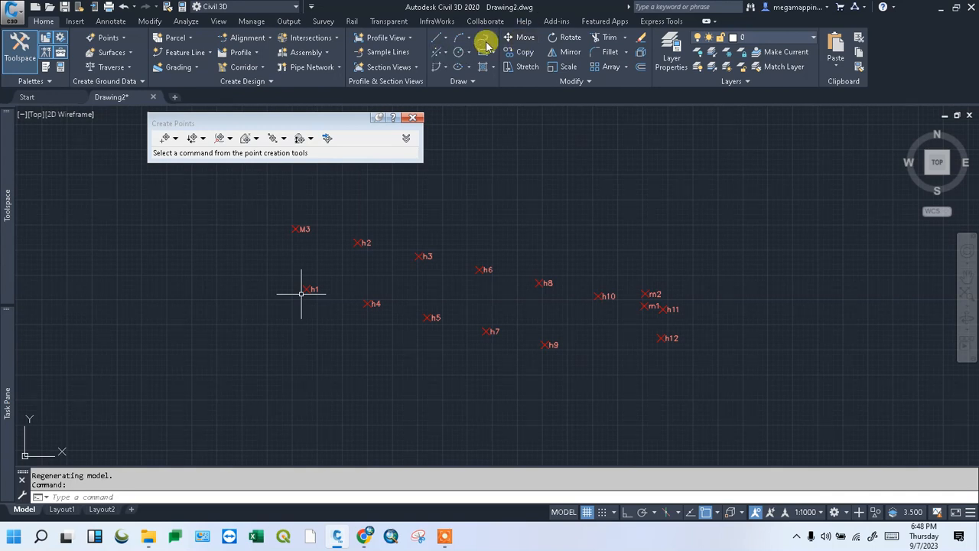
# Draw a polyline from point h2 to point h1
pyautogui.click(457, 37)
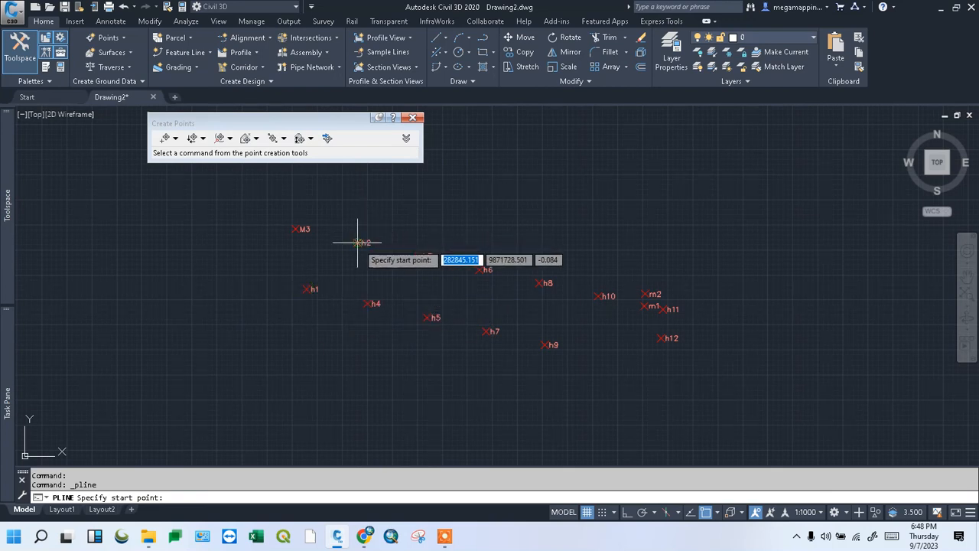
pyautogui.press('Escape')
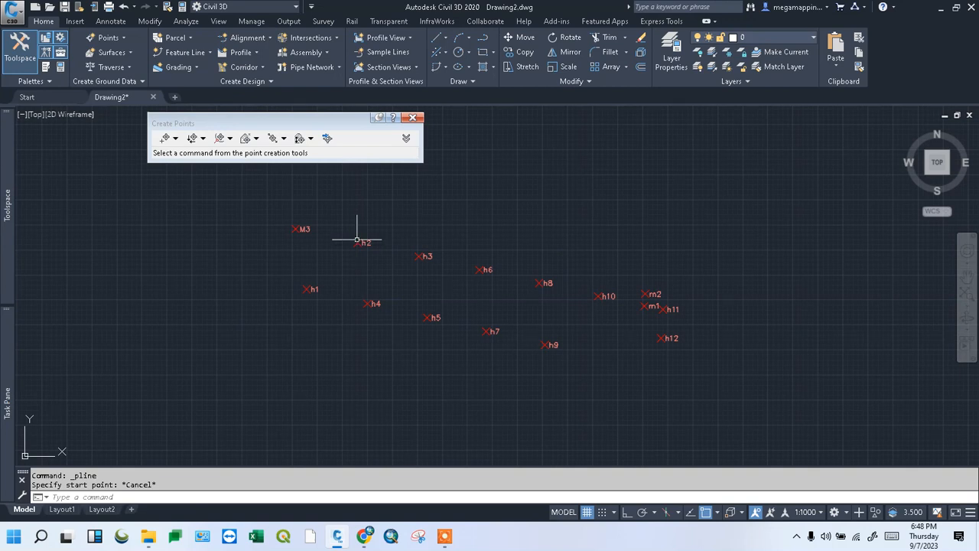
pyautogui.click(485, 39)
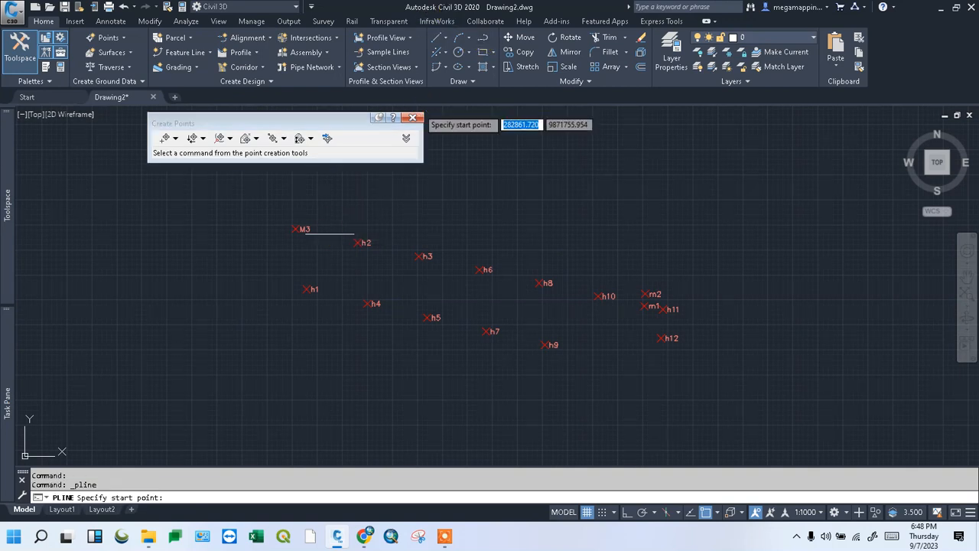
pyautogui.click(357, 243)
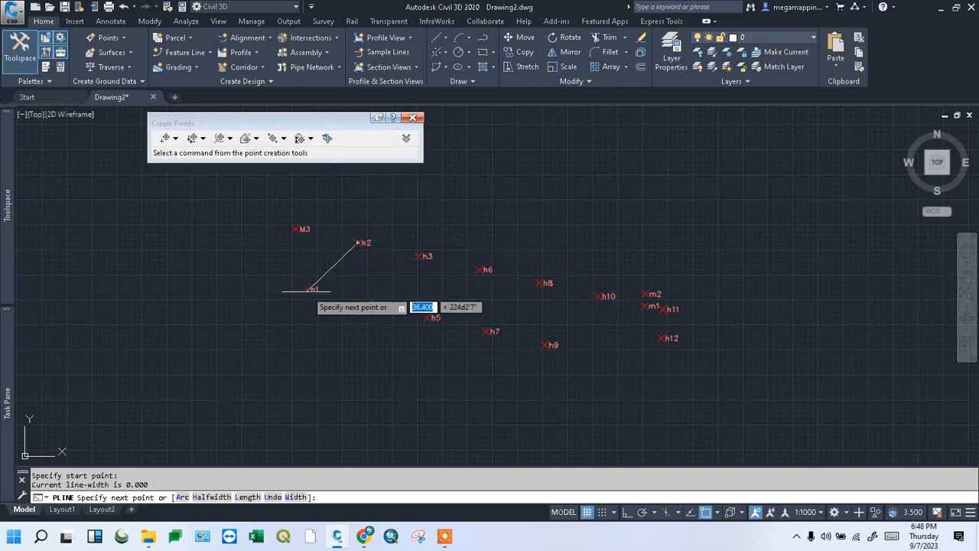
pyautogui.click(307, 288)
pyautogui.rightClick(343, 303)
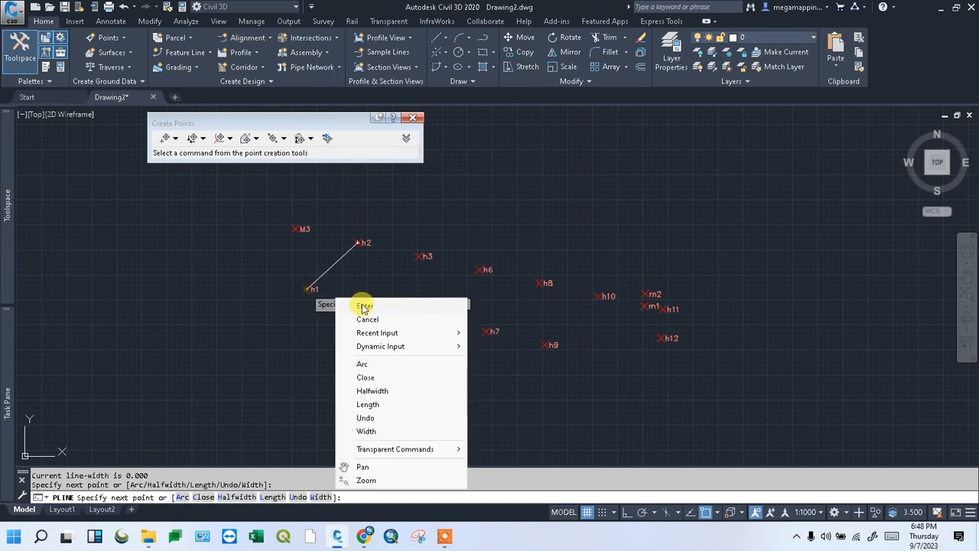
pyautogui.click(352, 309)
pyautogui.rightClick(422, 211)
pyautogui.press('Escape')
# Draw a second polyline from point h4 to point h3
pyautogui.press('Return')
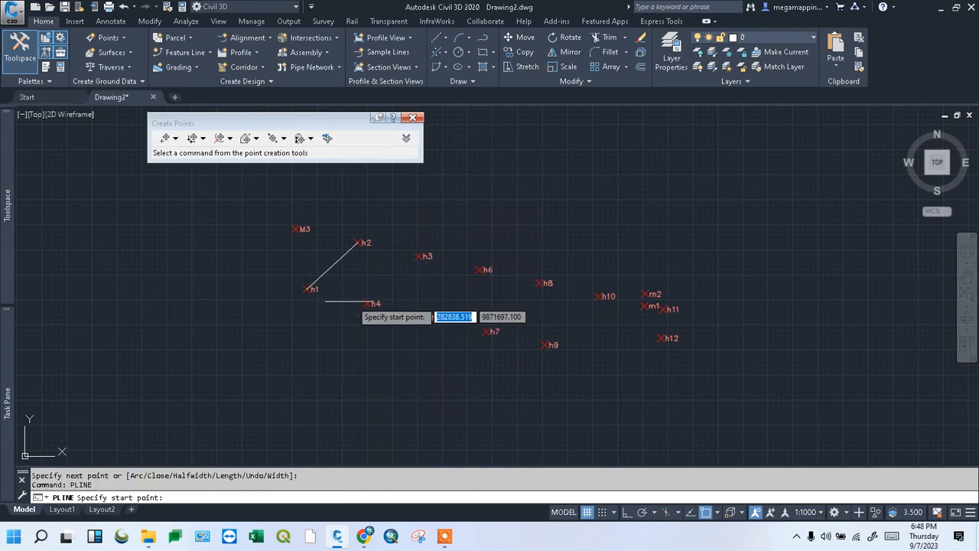
pyautogui.click(369, 303)
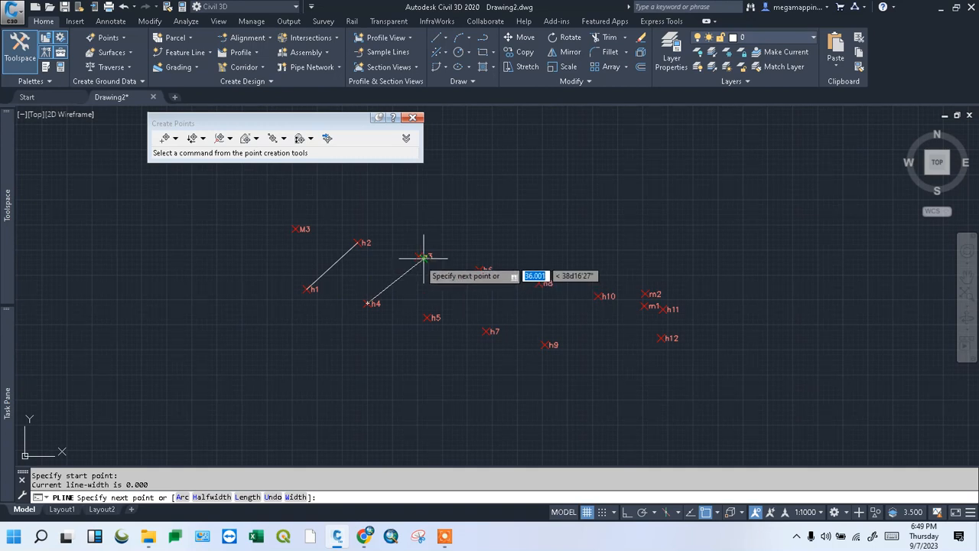
pyautogui.click(417, 255)
pyautogui.rightClick(461, 271)
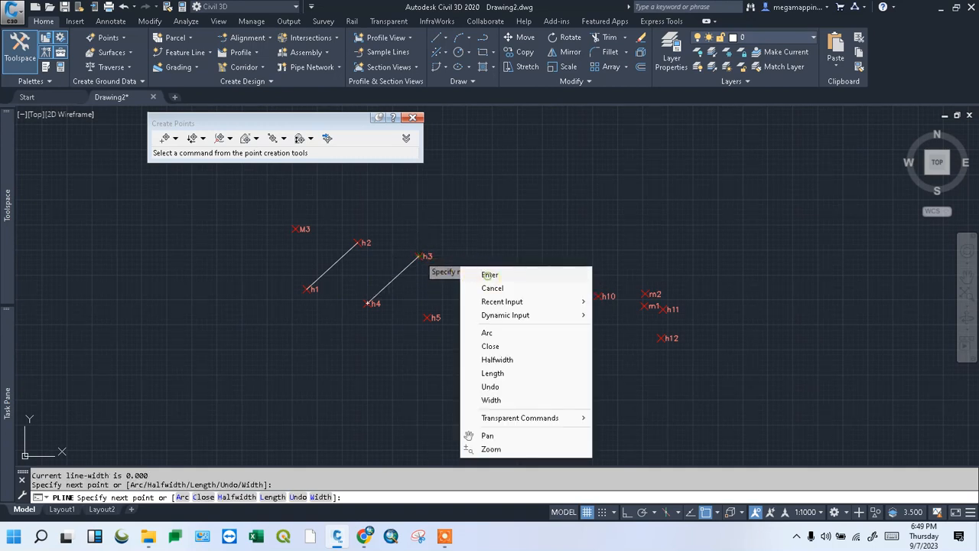
pyautogui.click(489, 273)
pyautogui.click(335, 264)
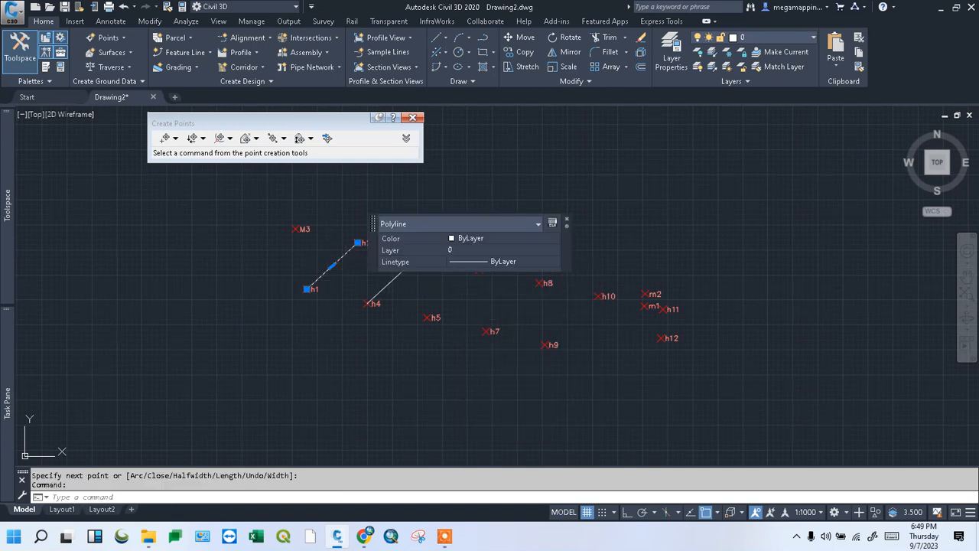
# Review the h1–h2 polyline's properties, then close the palette and deselect it
pyautogui.rightClick(342, 266)
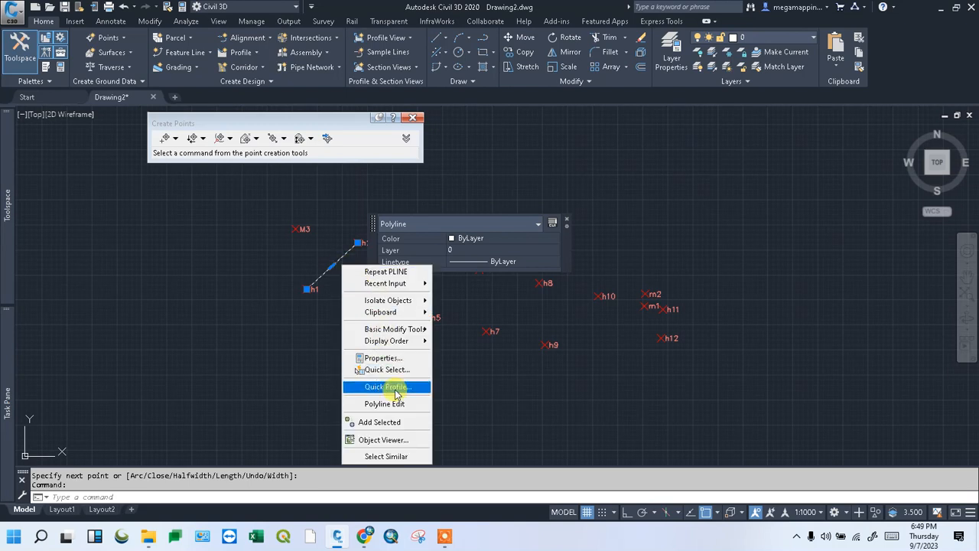
pyautogui.click(381, 358)
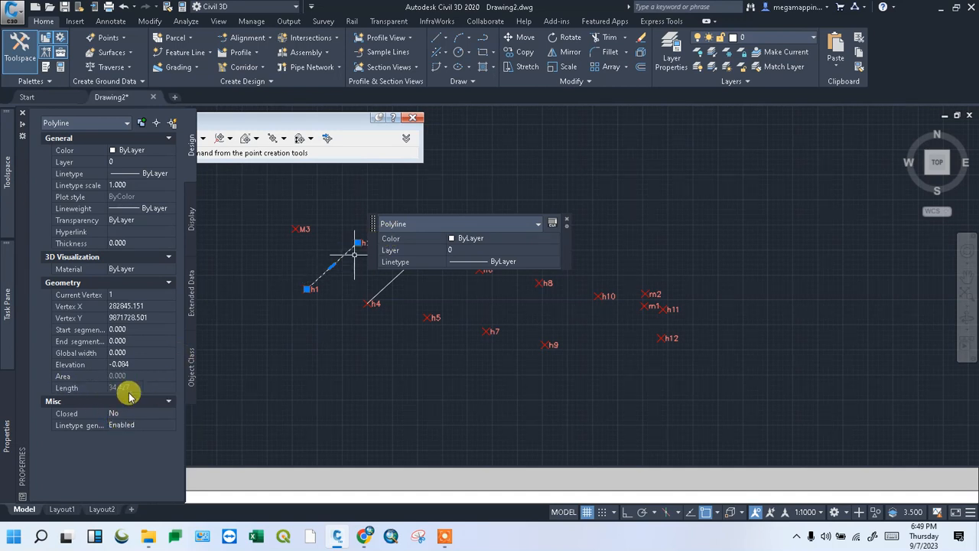
pyautogui.hotkey('ctrl', '1')
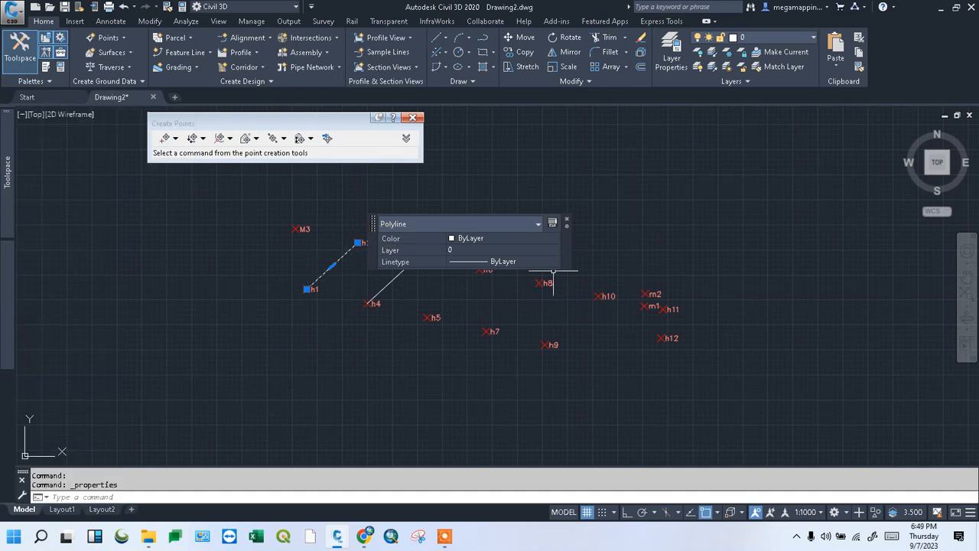
pyautogui.click(568, 222)
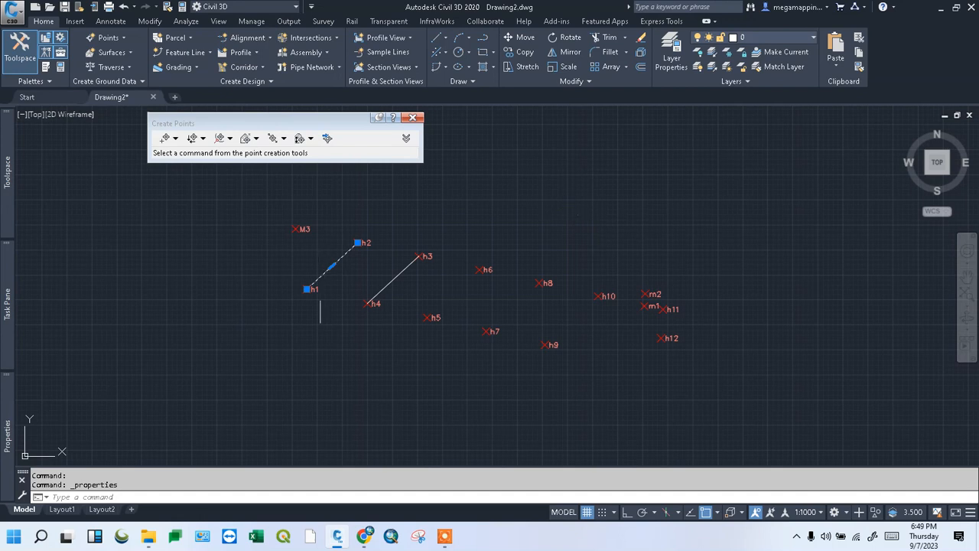
pyautogui.press('Escape')
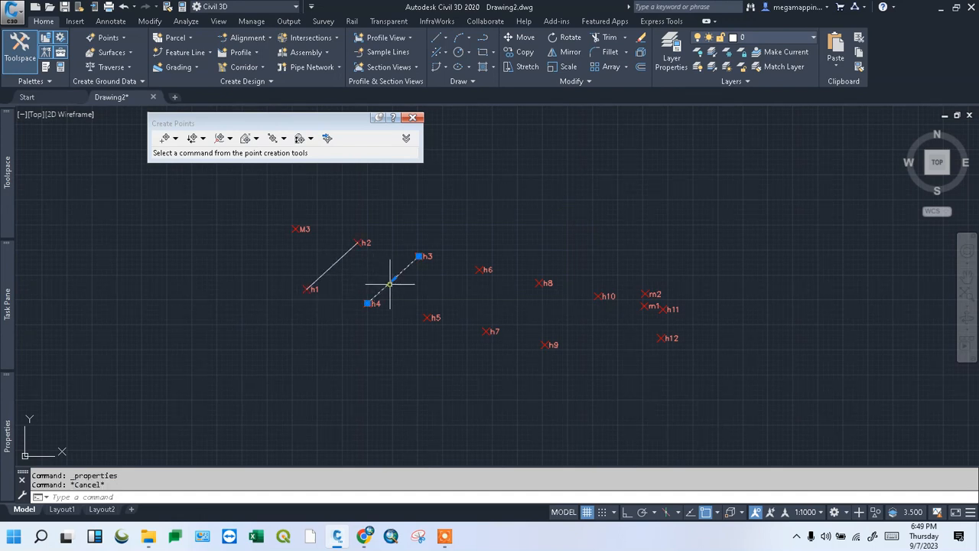
# Review the h3–h4 polyline's properties and close the property summary
pyautogui.click(392, 280)
pyautogui.rightClick(390, 285)
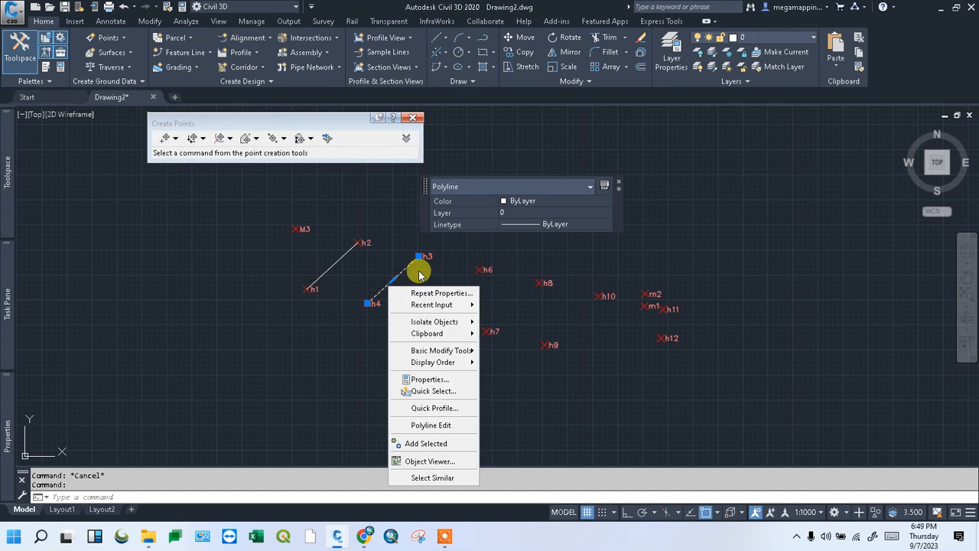
pyautogui.click(429, 380)
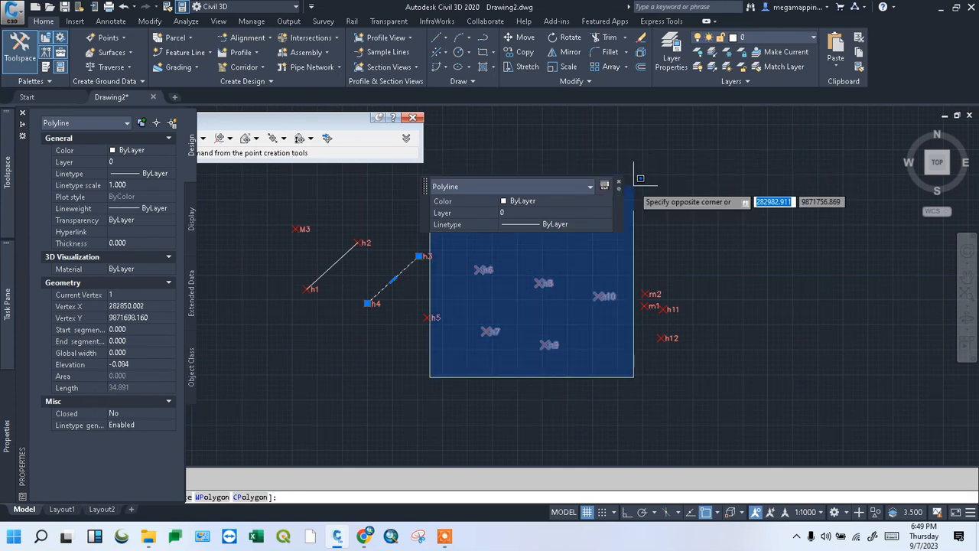
pyautogui.press('Escape')
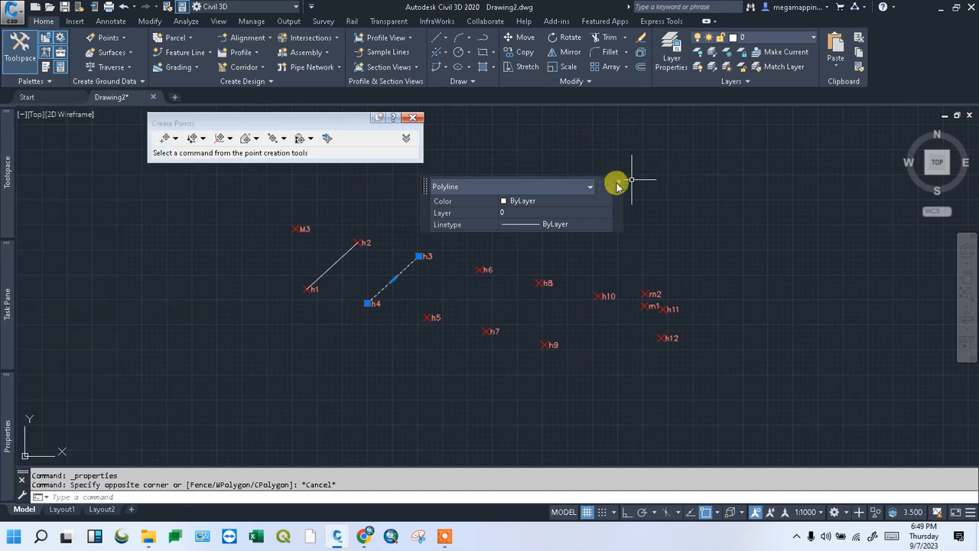
pyautogui.click(618, 182)
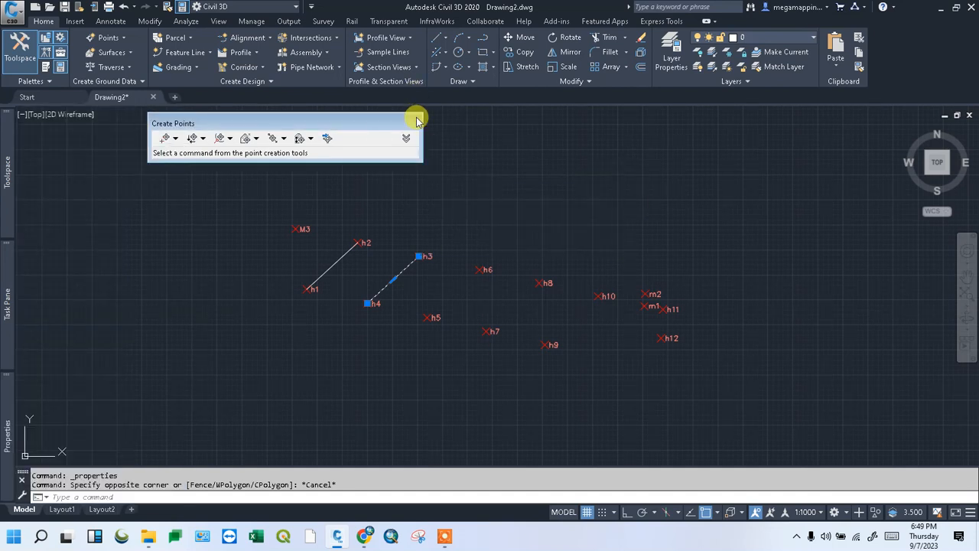
# Close the Create Points toolbar and clear the remaining selection
pyautogui.click(416, 116)
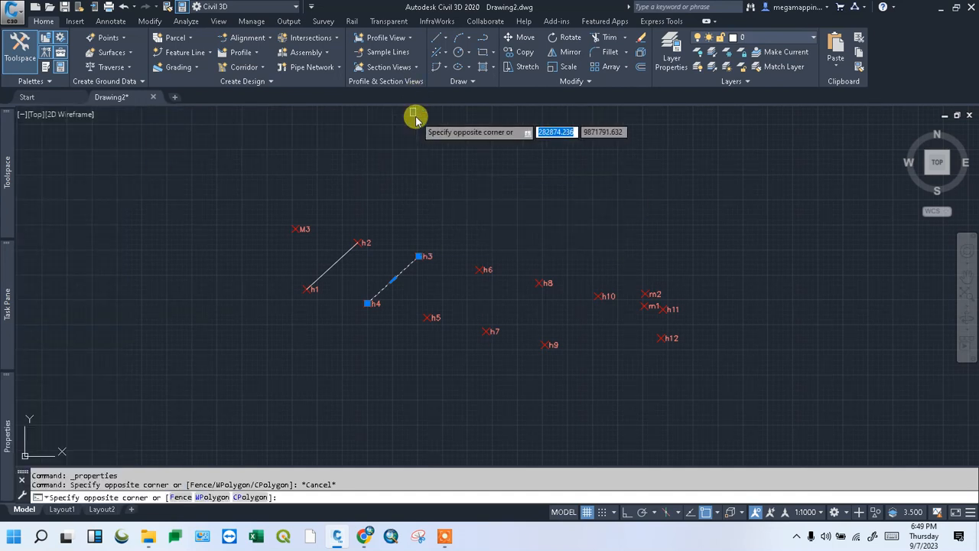
pyautogui.click(511, 156)
pyautogui.press('Escape')
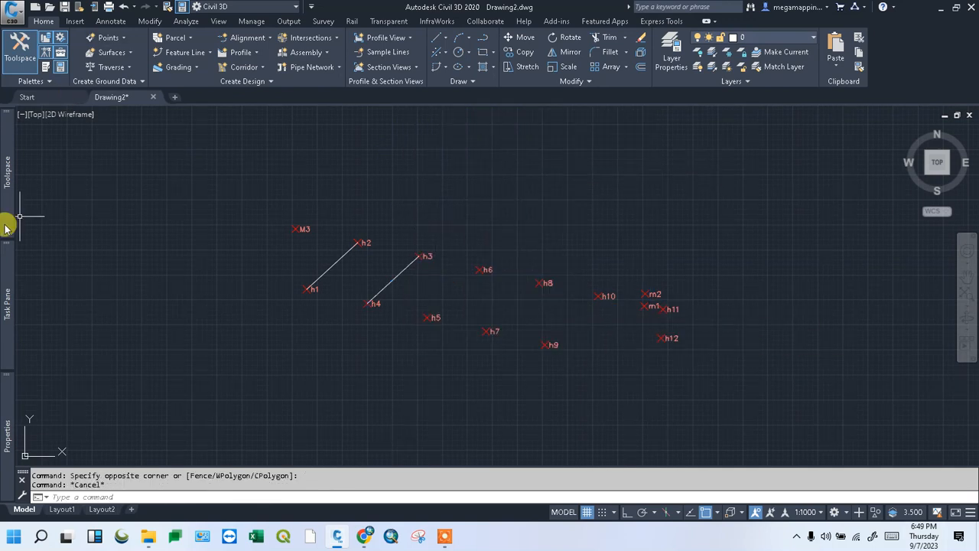
pyautogui.moveTo(6, 214)
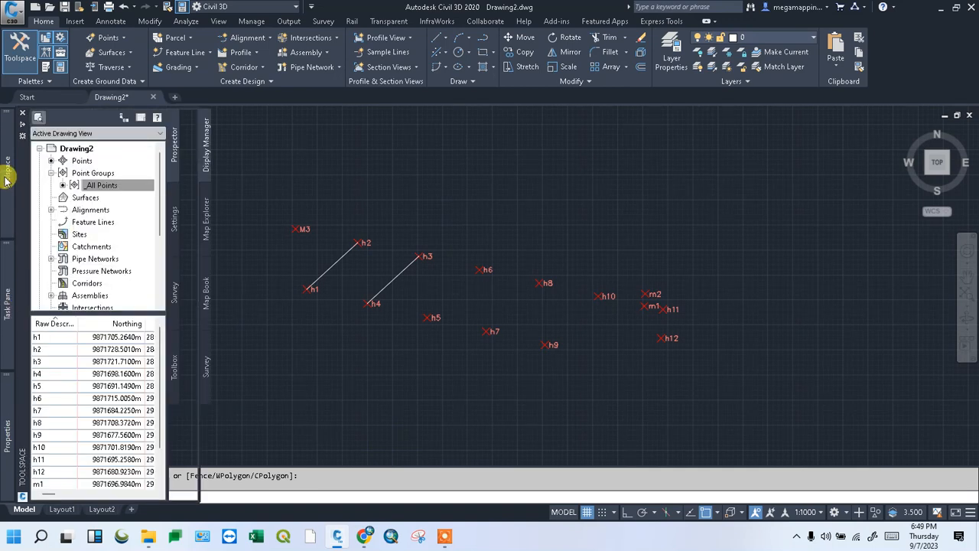
# Open Export Points for the _All Points point group
pyautogui.click(115, 185)
pyautogui.rightClick(131, 186)
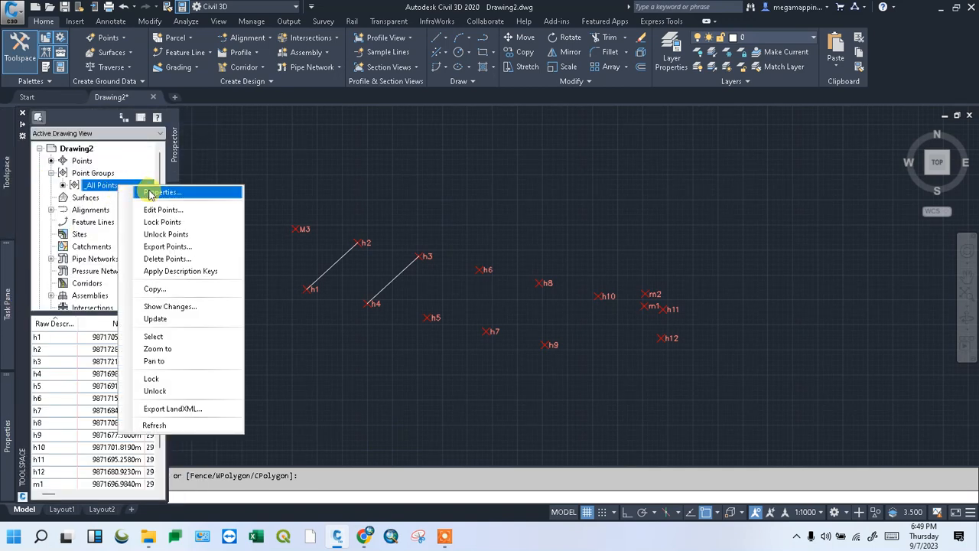
pyautogui.click(169, 247)
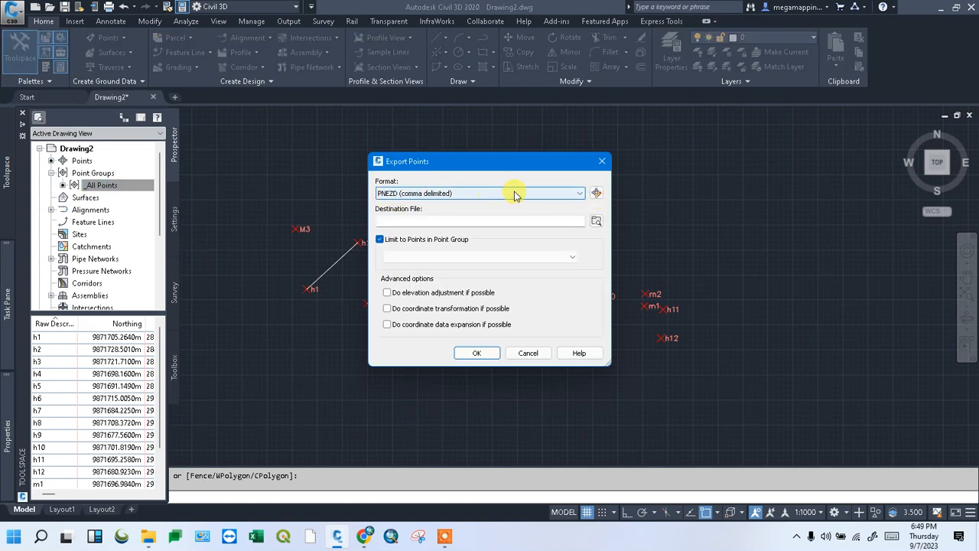
# Export the points to exports.csv in the Desktop's site data folder
pyautogui.click(595, 222)
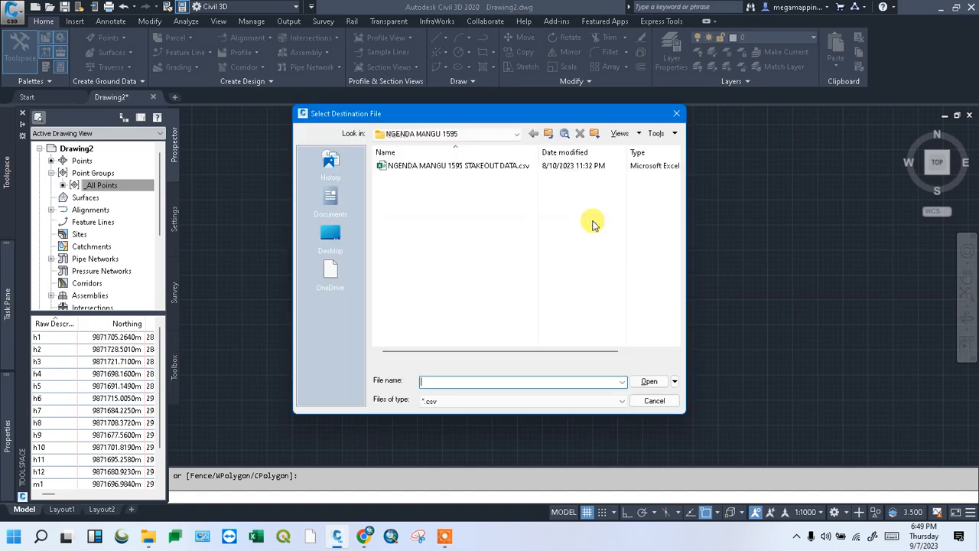
pyautogui.click(332, 244)
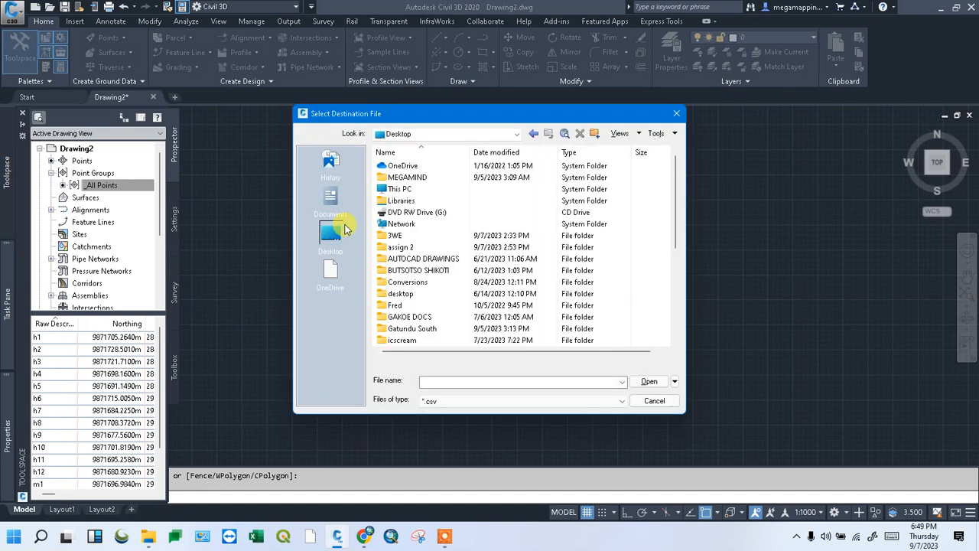
pyautogui.moveTo(678, 237); pyautogui.dragTo(682, 323)
pyautogui.doubleClick(410, 282)
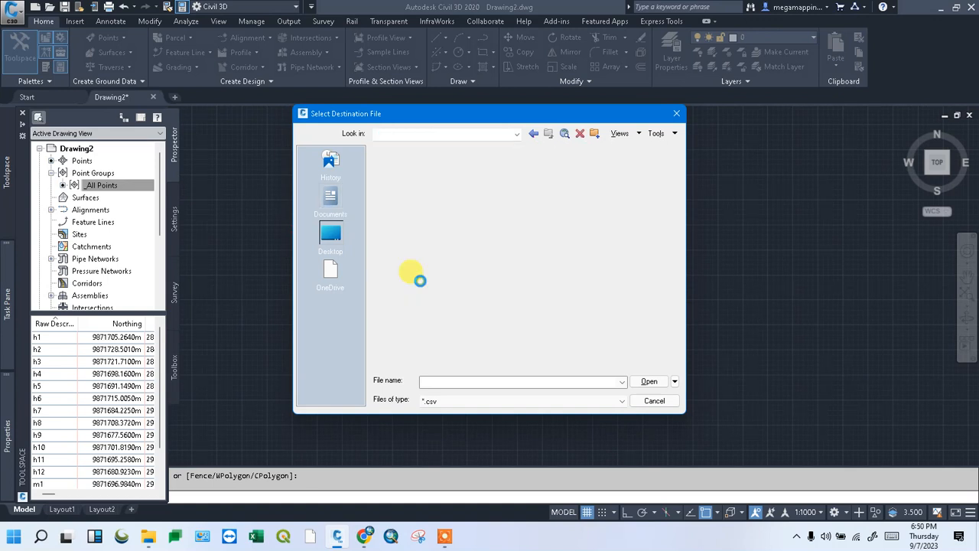
pyautogui.click(444, 381)
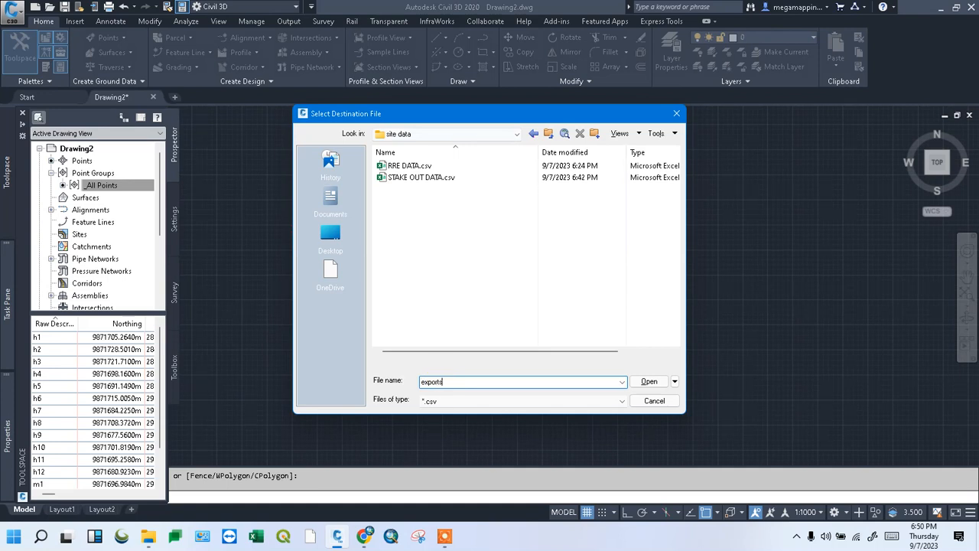
pyautogui.click(649, 382)
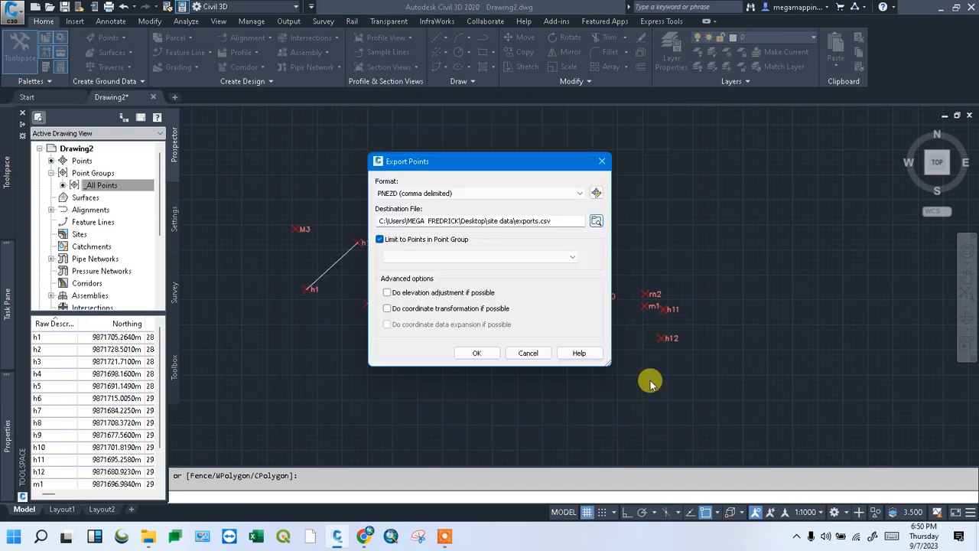
pyautogui.click(474, 359)
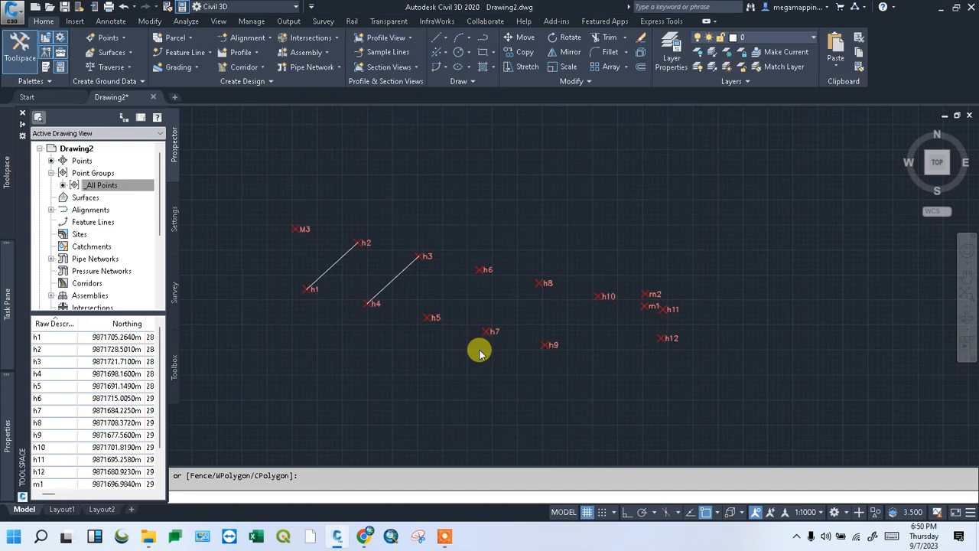
# Open exports.csv from the site data folder in File Explorer to check the exported points
pyautogui.click(153, 535)
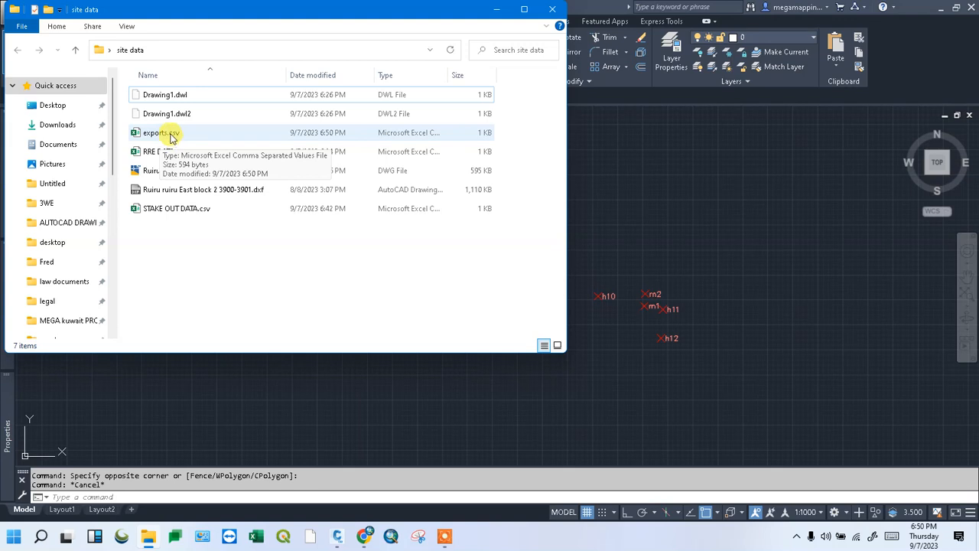
pyautogui.doubleClick(201, 134)
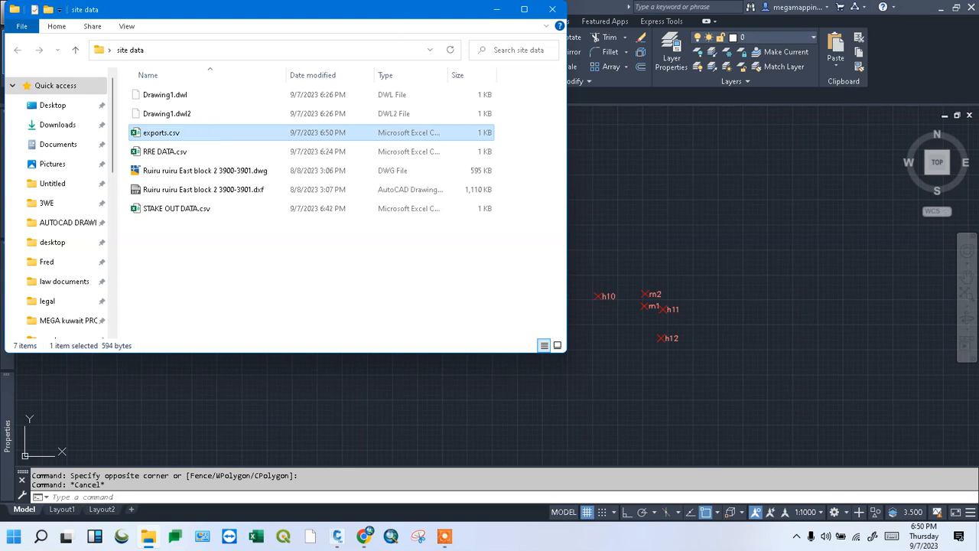
pyautogui.moveTo(390, 17); pyautogui.dragTo(448, 109)
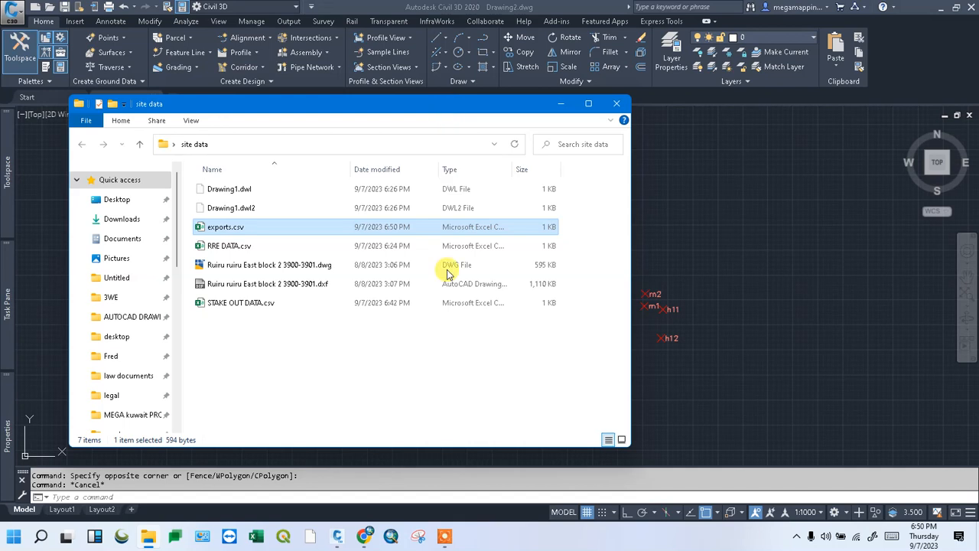
pyautogui.click(444, 538)
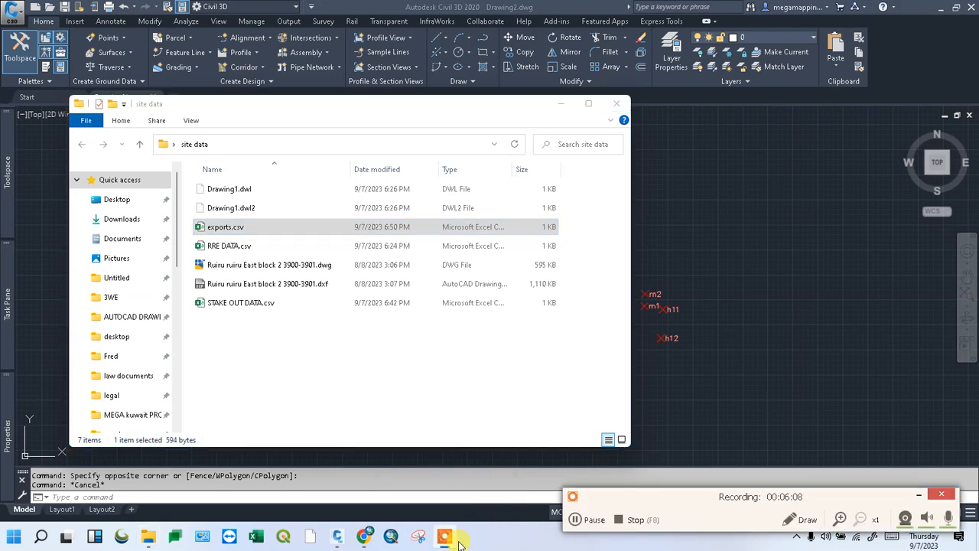